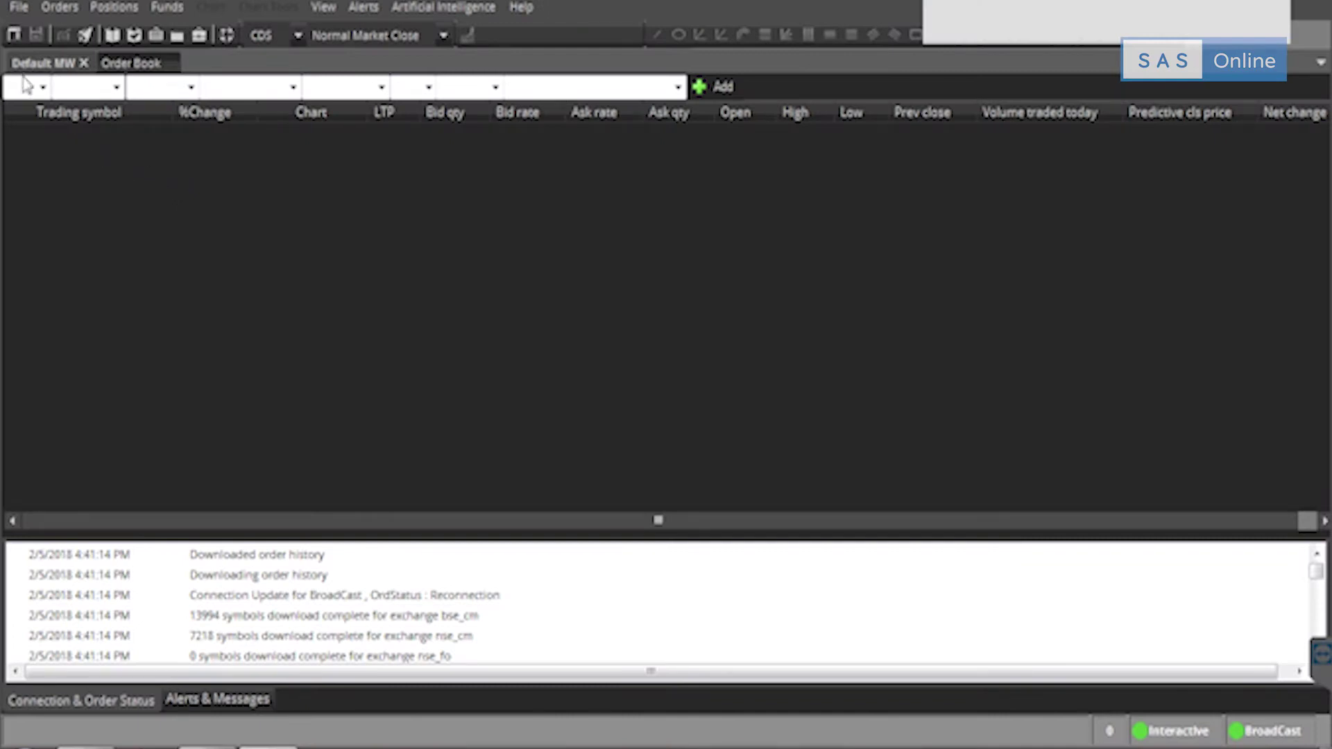
Load the predefined NSE Nifty 50 workspace.
{"action": "left_click", "coordinate": [17, 8]}
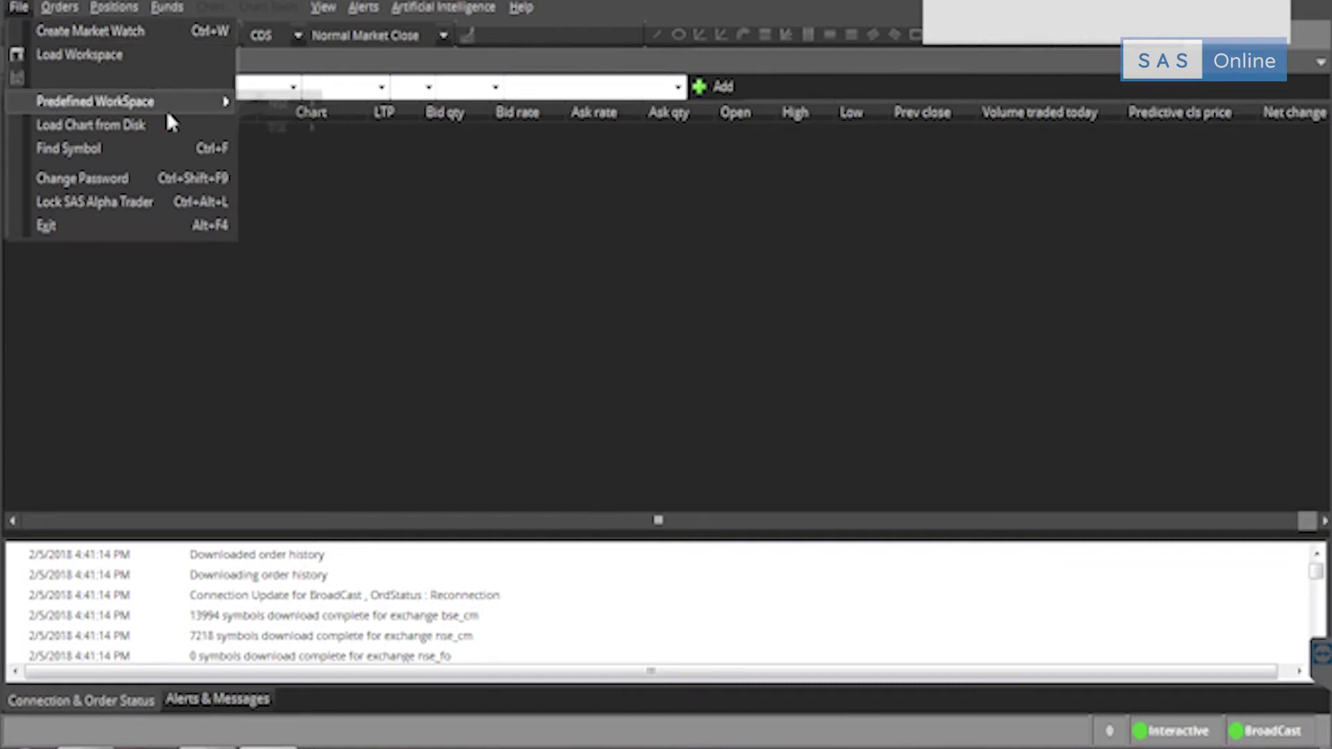
{"action": "mouse_move", "coordinate": [185, 111]}
{"action": "mouse_move", "coordinate": [293, 107]}
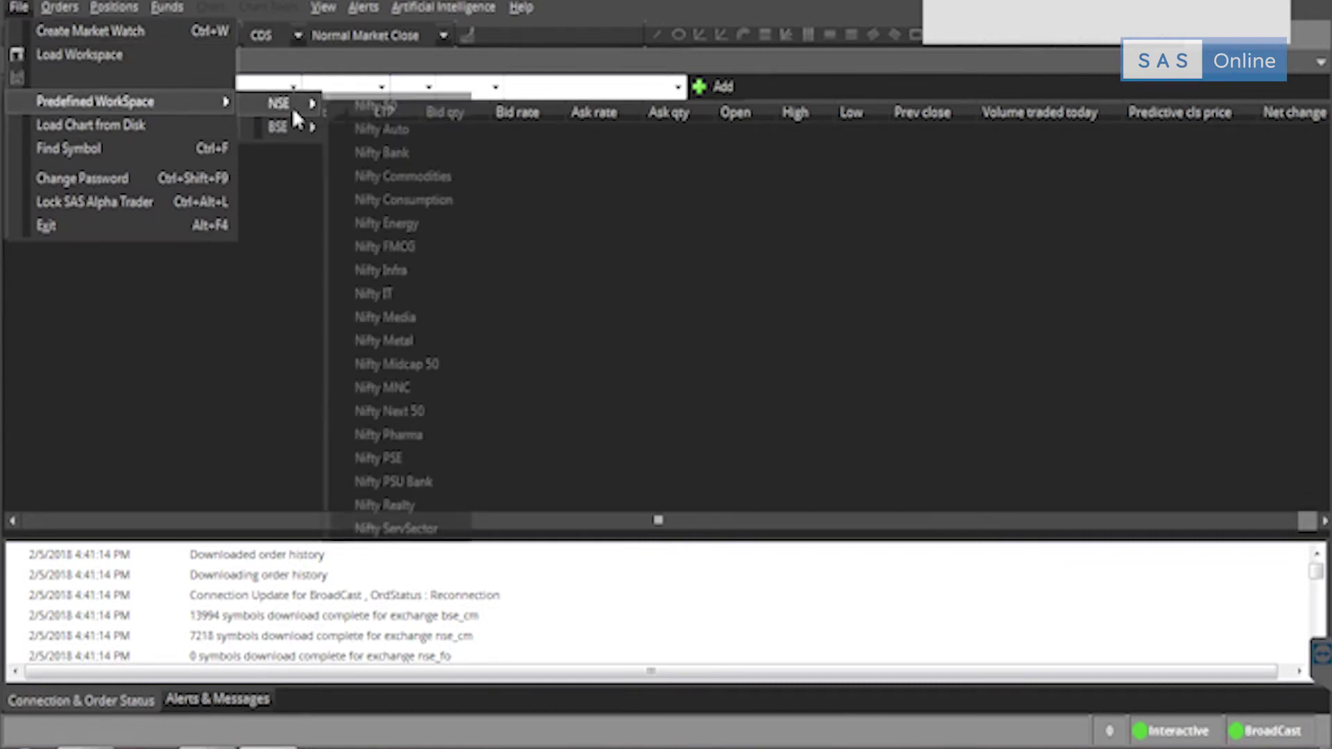
{"action": "left_click", "coordinate": [368, 106]}
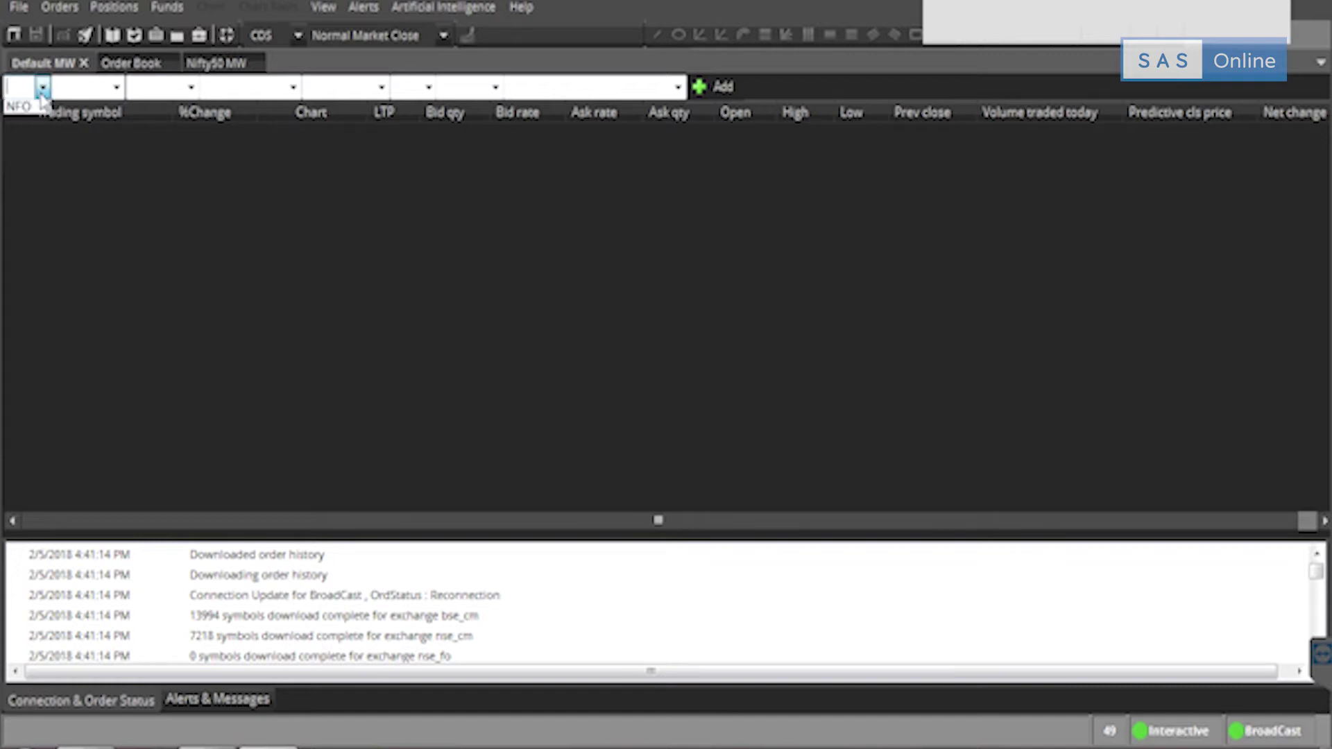
Add the NSE equity LICHSGFIN-EQ to the default market watch.
{"action": "left_click", "coordinate": [42, 88]}
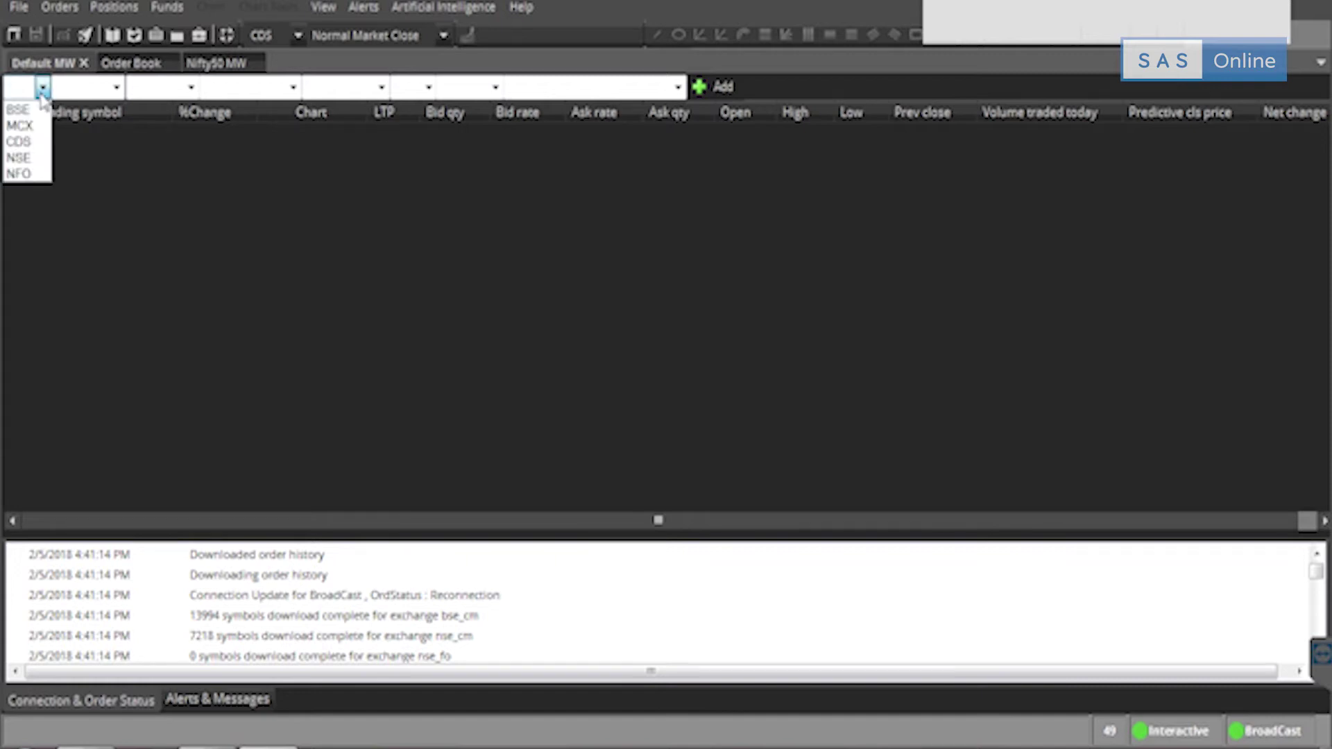
{"action": "left_click", "coordinate": [39, 158]}
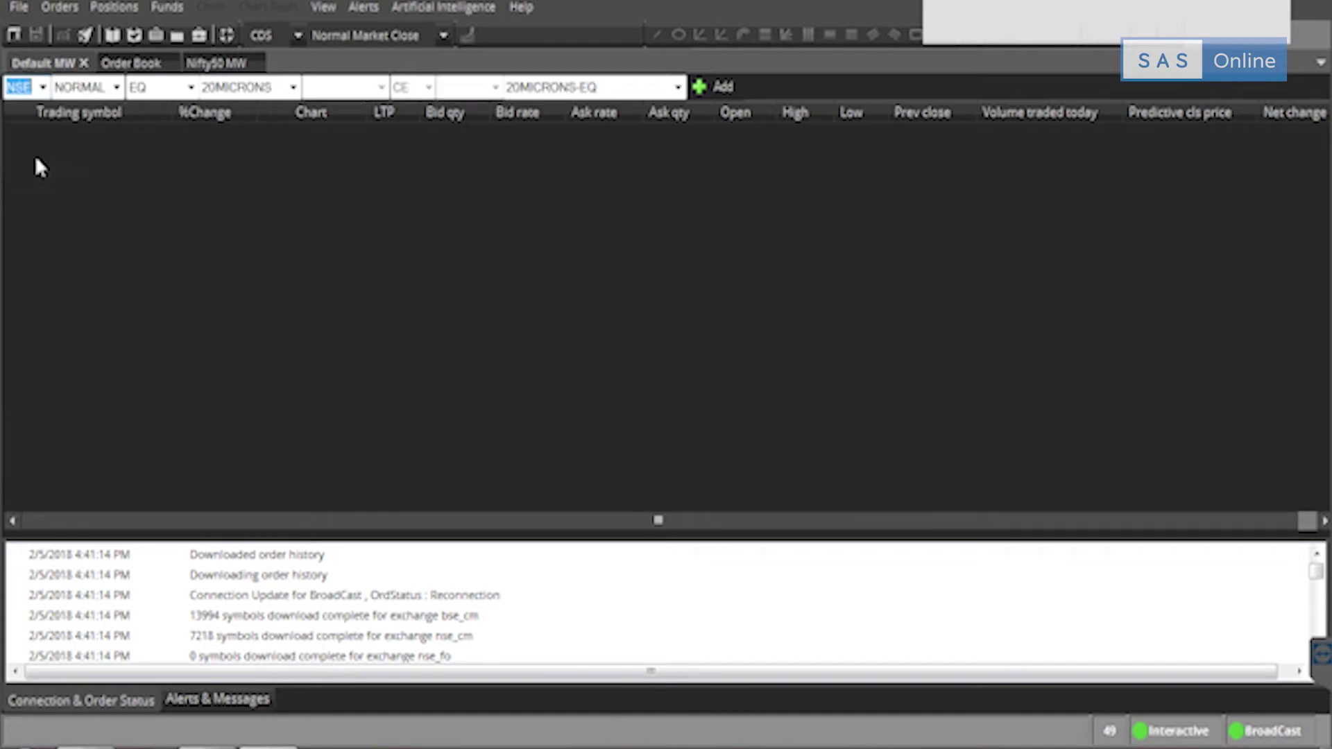
{"action": "double_click", "coordinate": [231, 84]}
{"action": "type", "text": "LIC"}
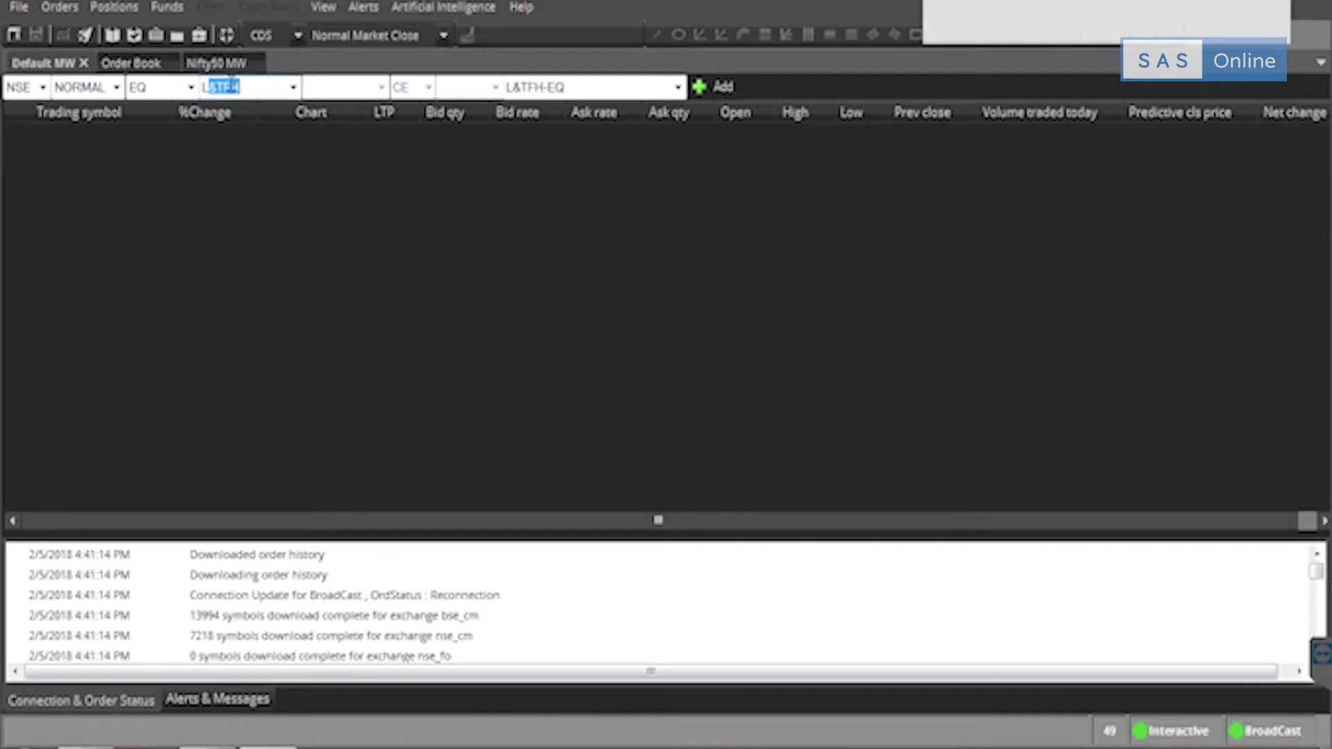
{"action": "key", "text": "Return"}
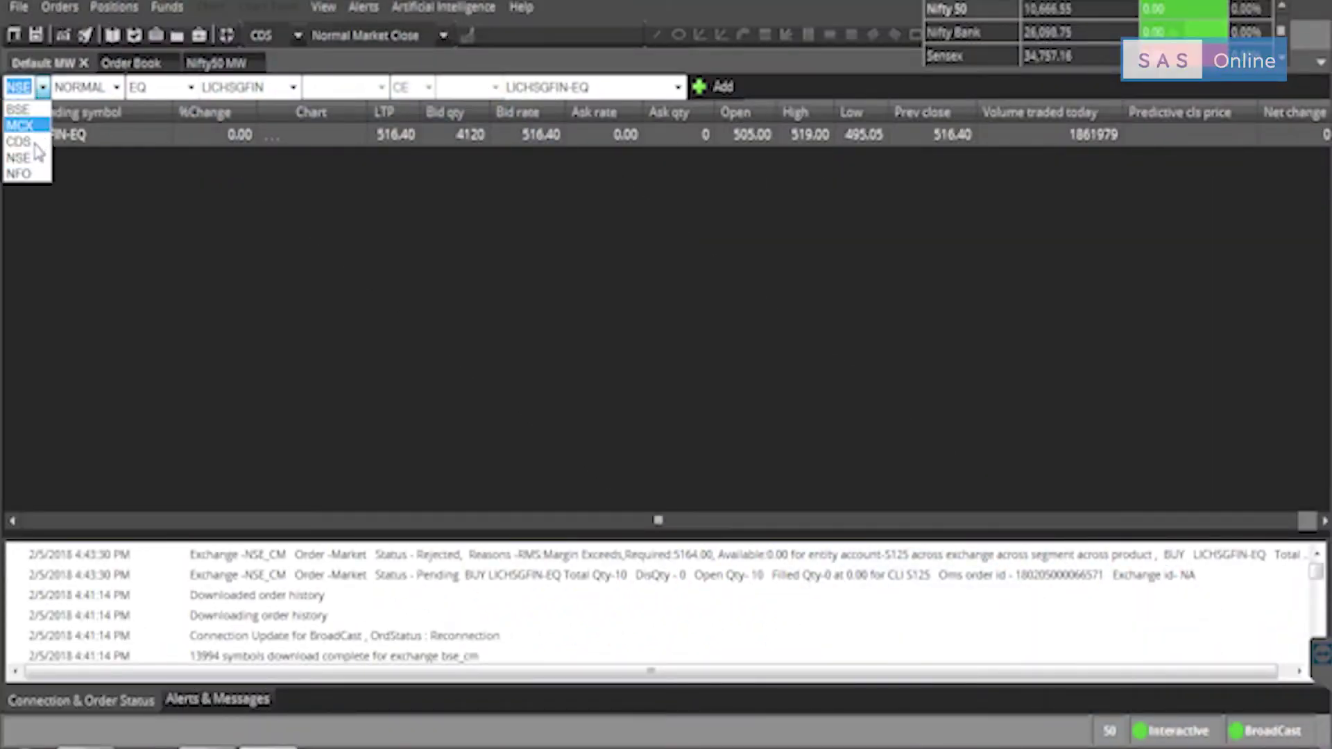
Add the CDS currency future USDINR18FEBFUT, expiring 26Feb2018, to the default market watch.
{"action": "left_click", "coordinate": [19, 141]}
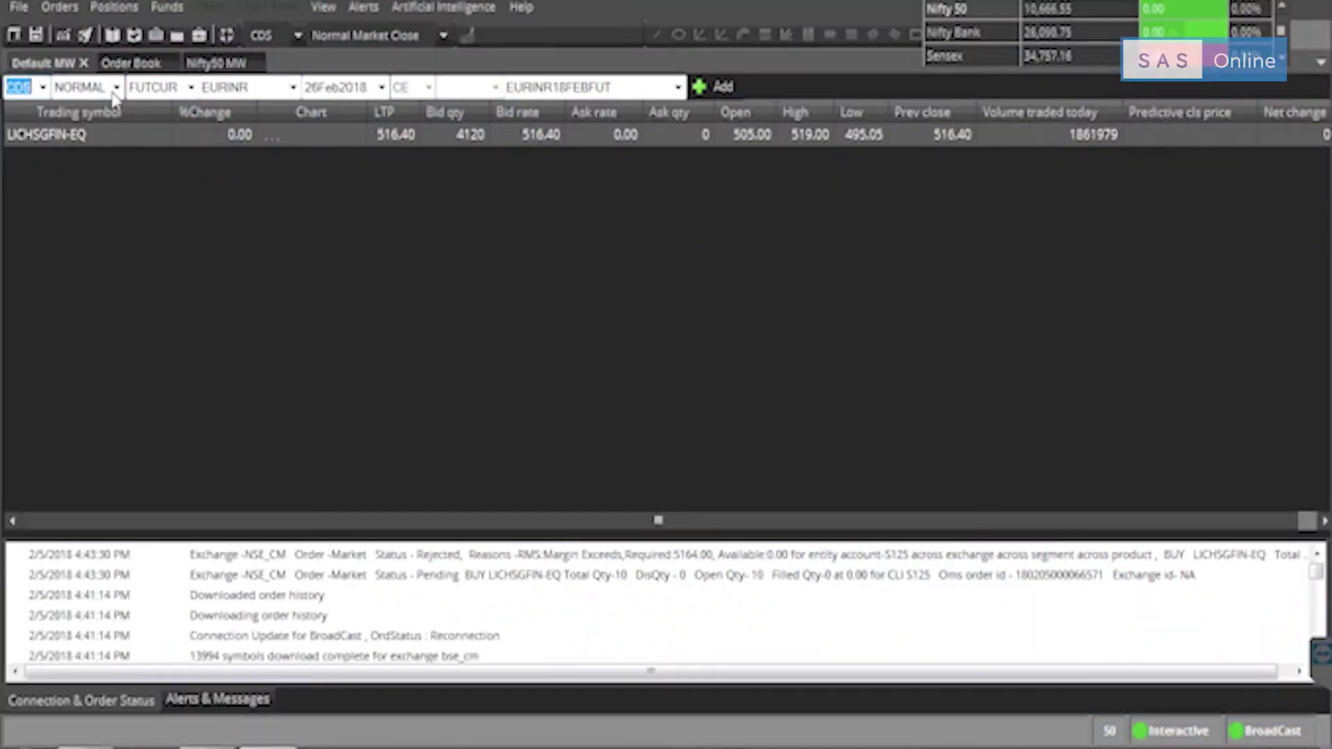
{"action": "double_click", "coordinate": [242, 89]}
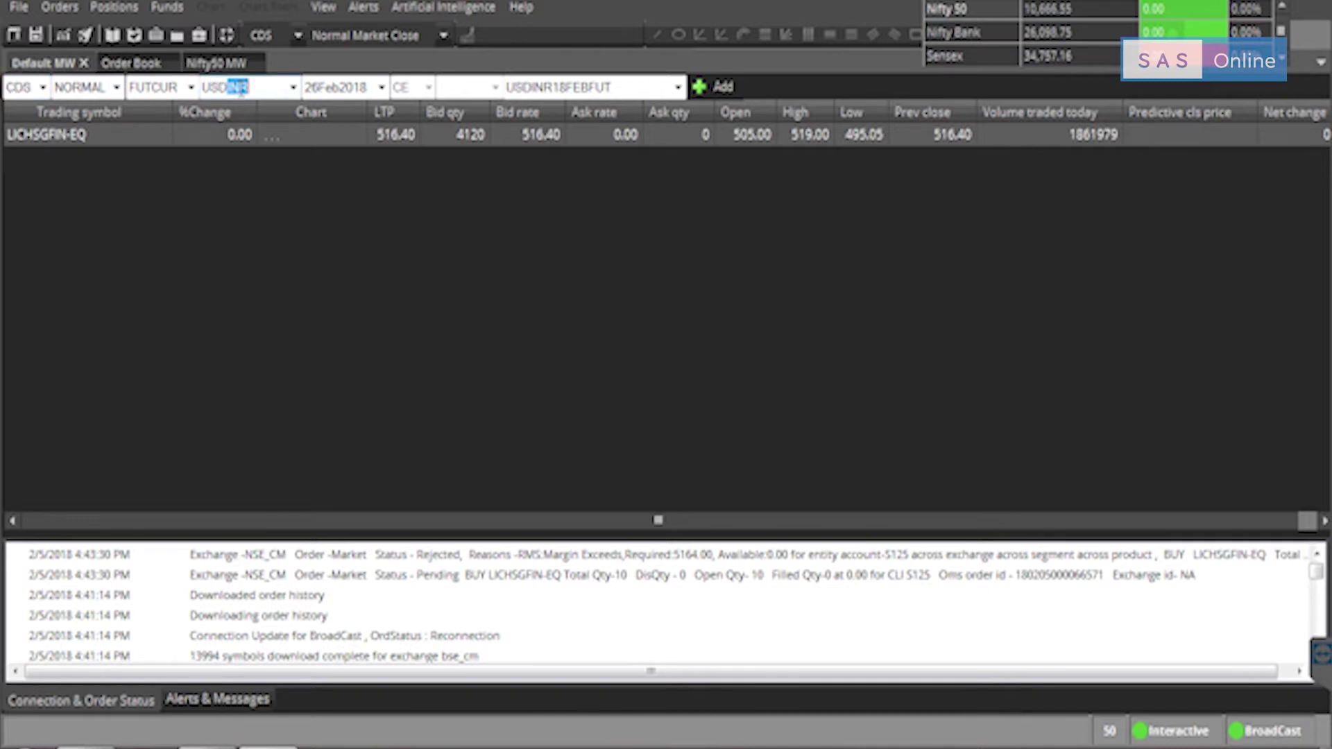
{"action": "key", "text": "Return"}
Try to place a day limit buy order for USDINR18FEBFUT with quantity 1 at 64.24.
{"action": "left_click", "coordinate": [106, 136]}
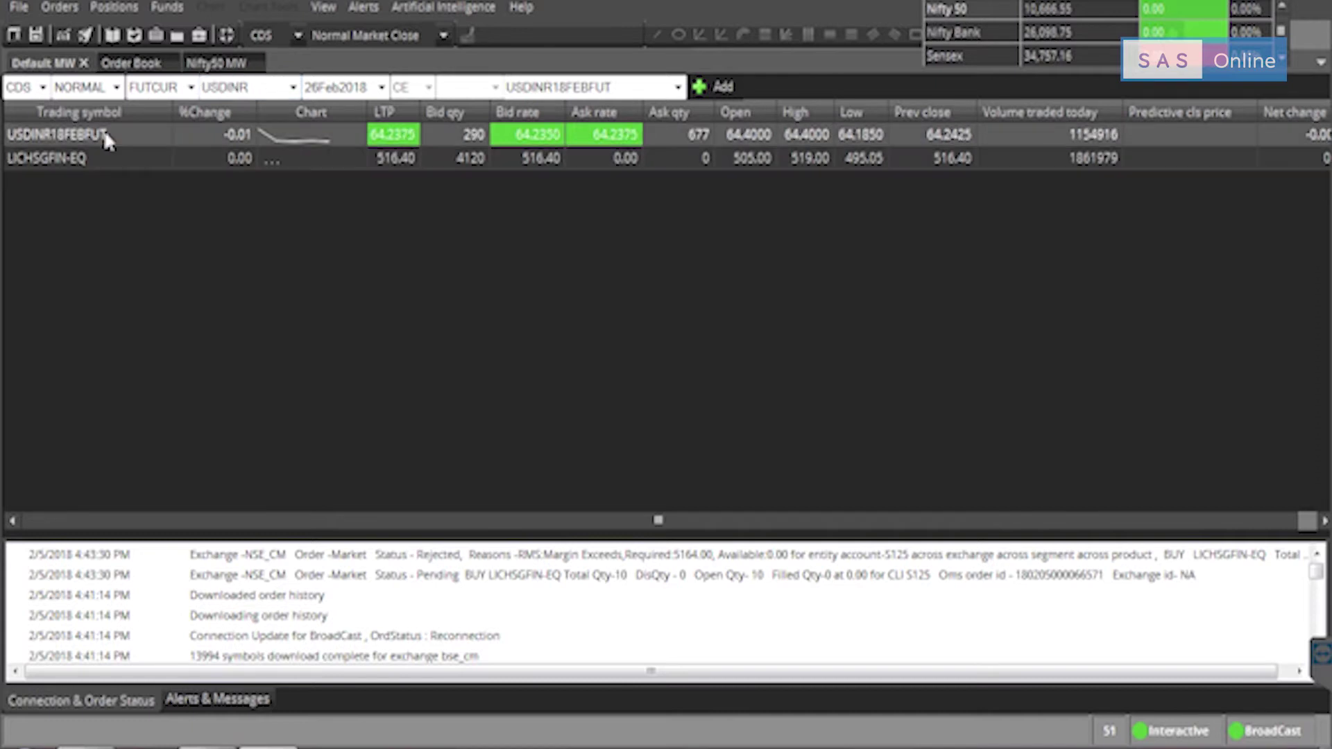
{"action": "right_click", "coordinate": [106, 137]}
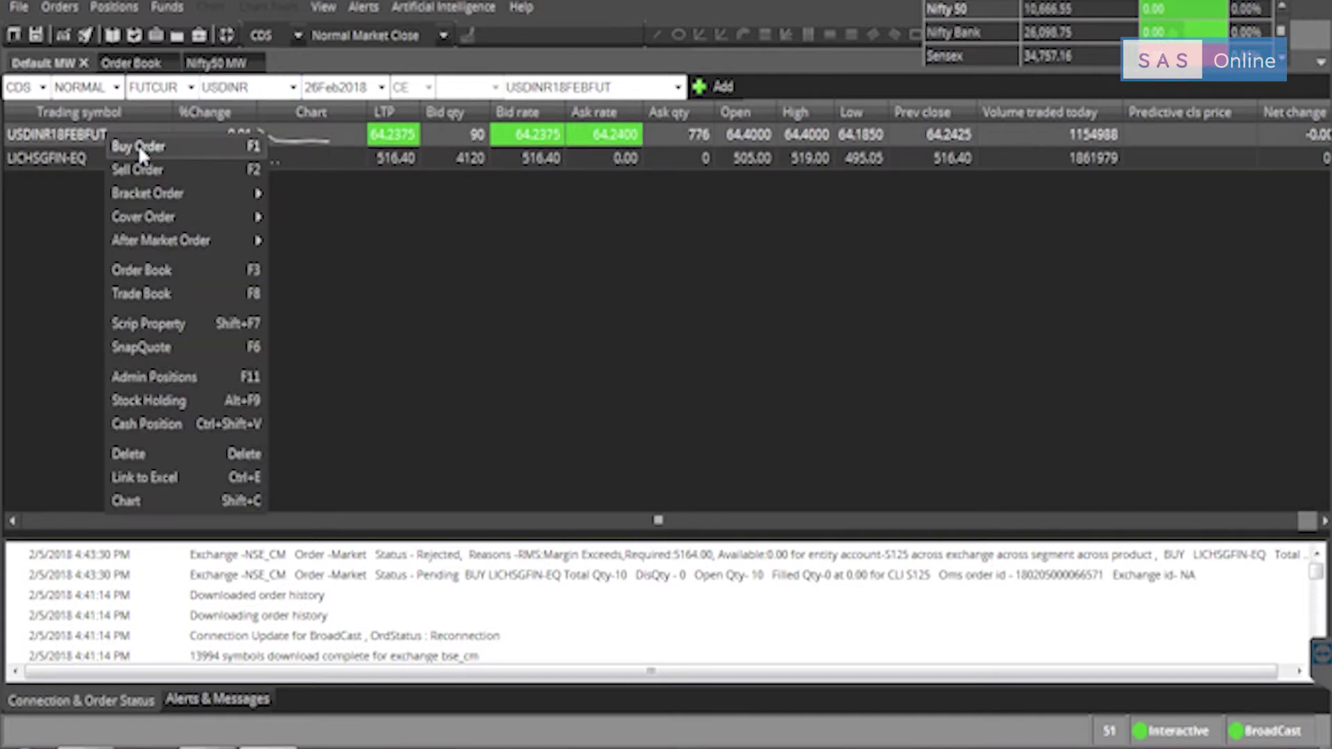
{"action": "left_click", "coordinate": [138, 144]}
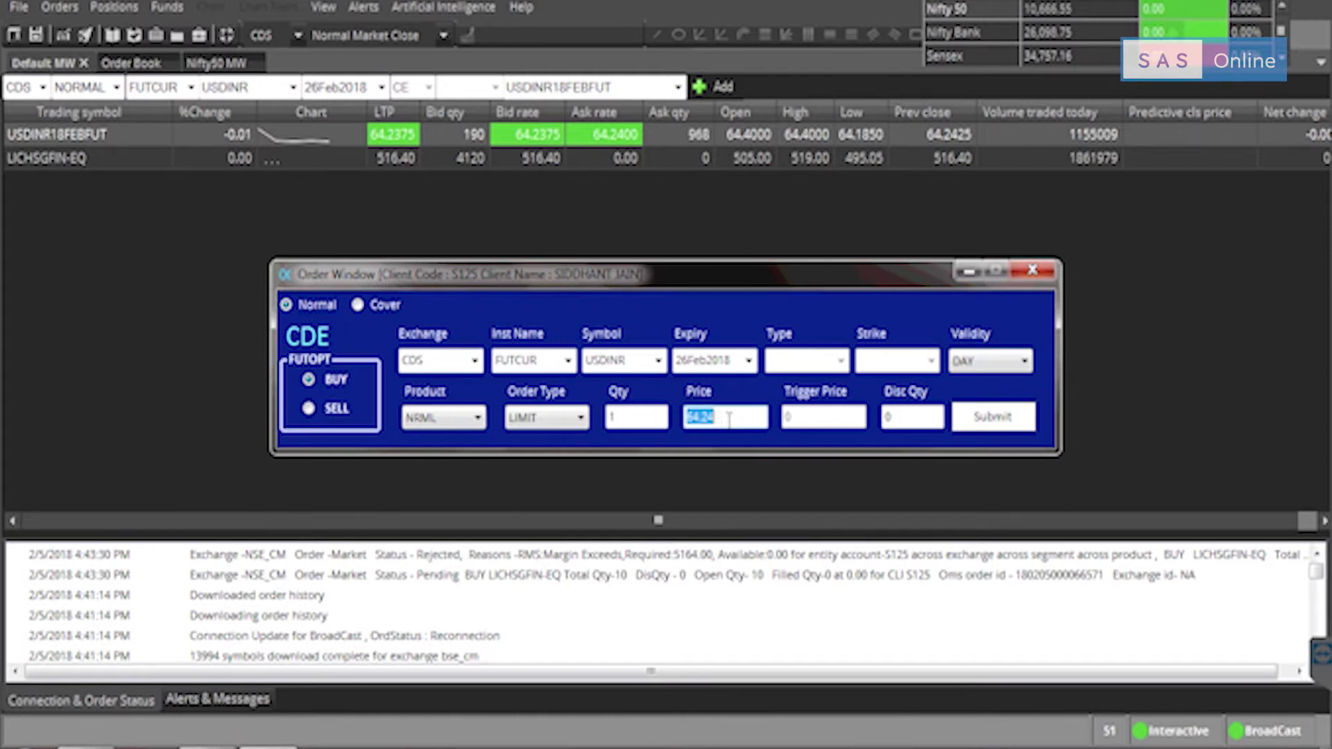
{"action": "left_click", "coordinate": [996, 425]}
{"action": "left_click", "coordinate": [768, 444]}
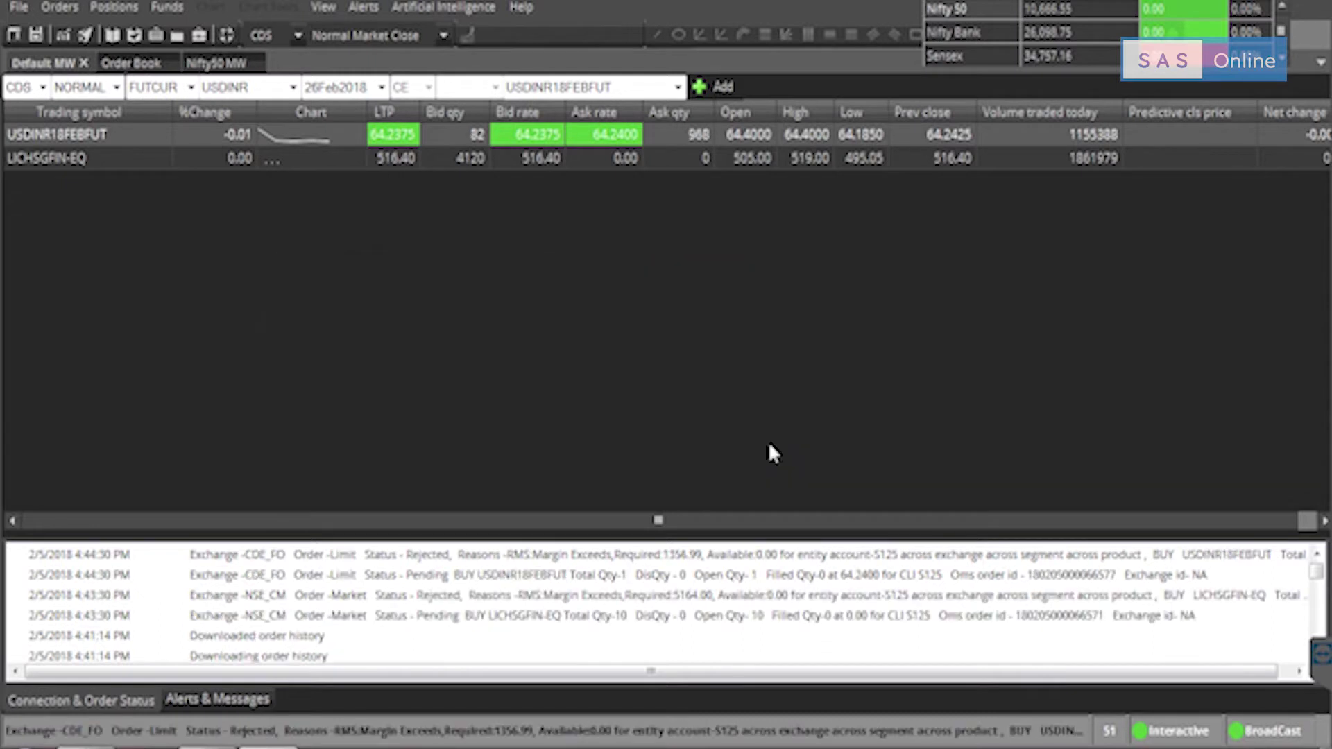
Submit and confirm a market buy order for USDINR18FEBFUT with quantity 1.
{"action": "right_click", "coordinate": [401, 134]}
{"action": "left_click", "coordinate": [448, 147]}
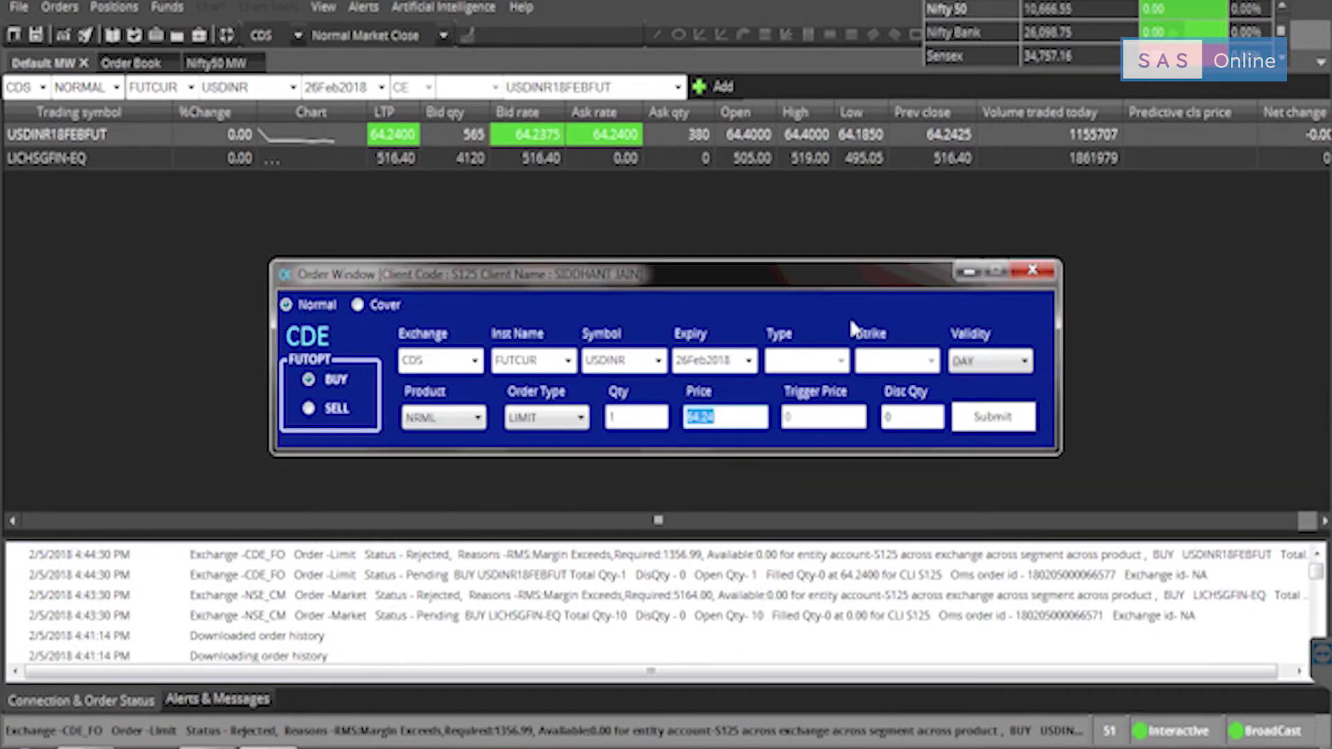
{"action": "left_click", "coordinate": [555, 417]}
{"action": "left_click", "coordinate": [530, 452]}
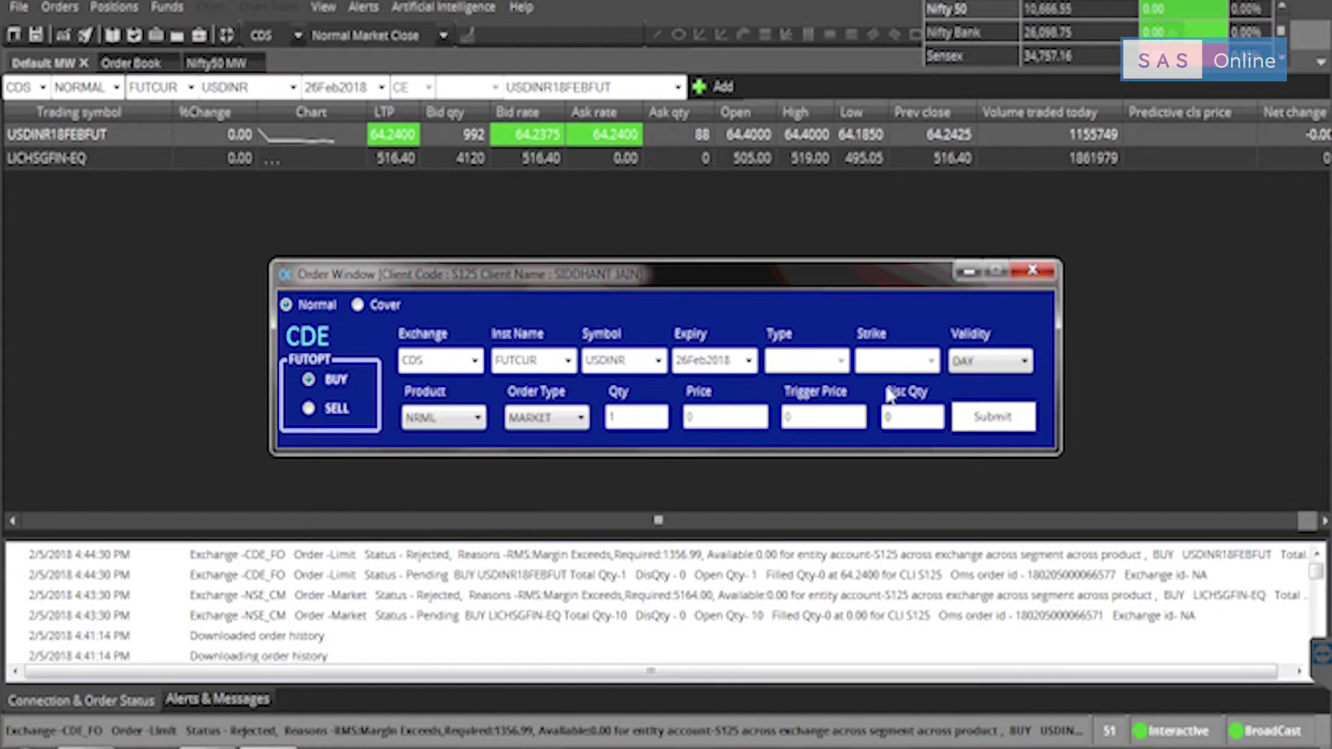
{"action": "left_click", "coordinate": [981, 422]}
{"action": "left_click", "coordinate": [763, 440]}
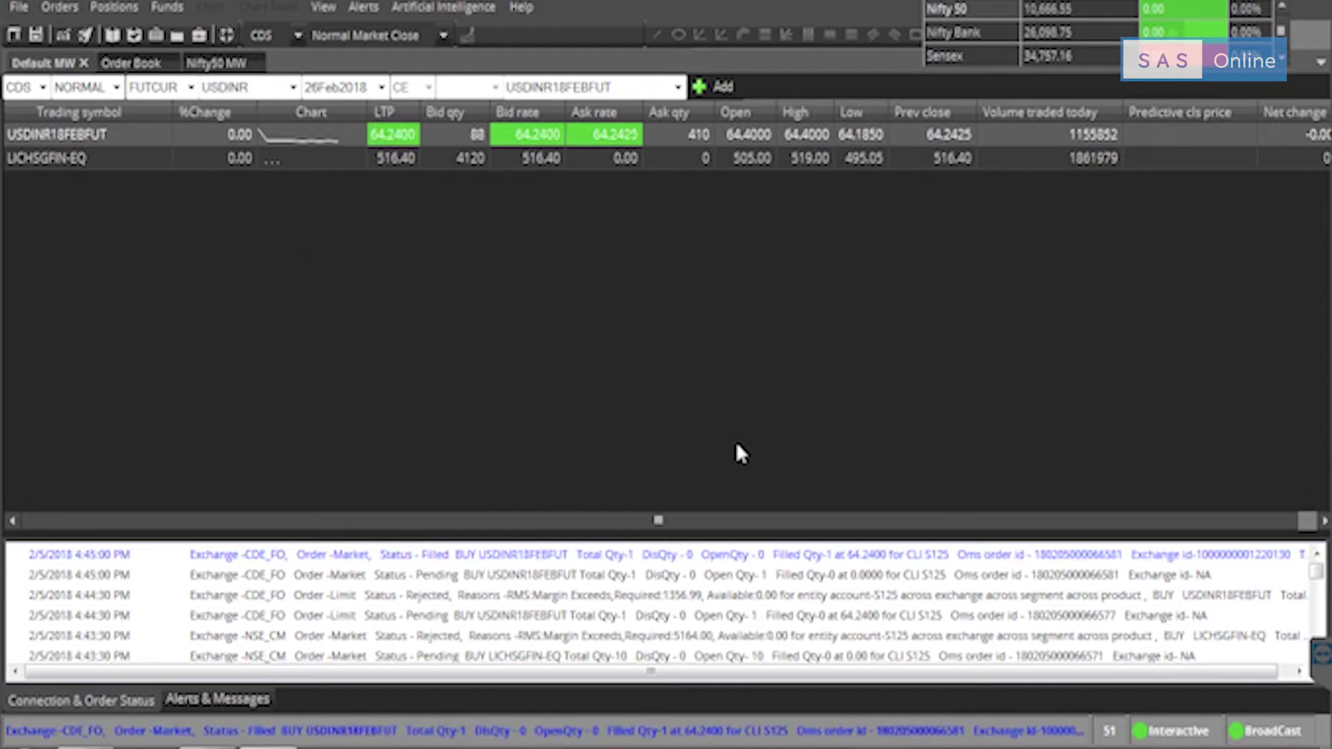
Review the order book and the SnapQuote of USDINR18FEBFUT, then close the quote.
{"action": "key", "text": "F3"}
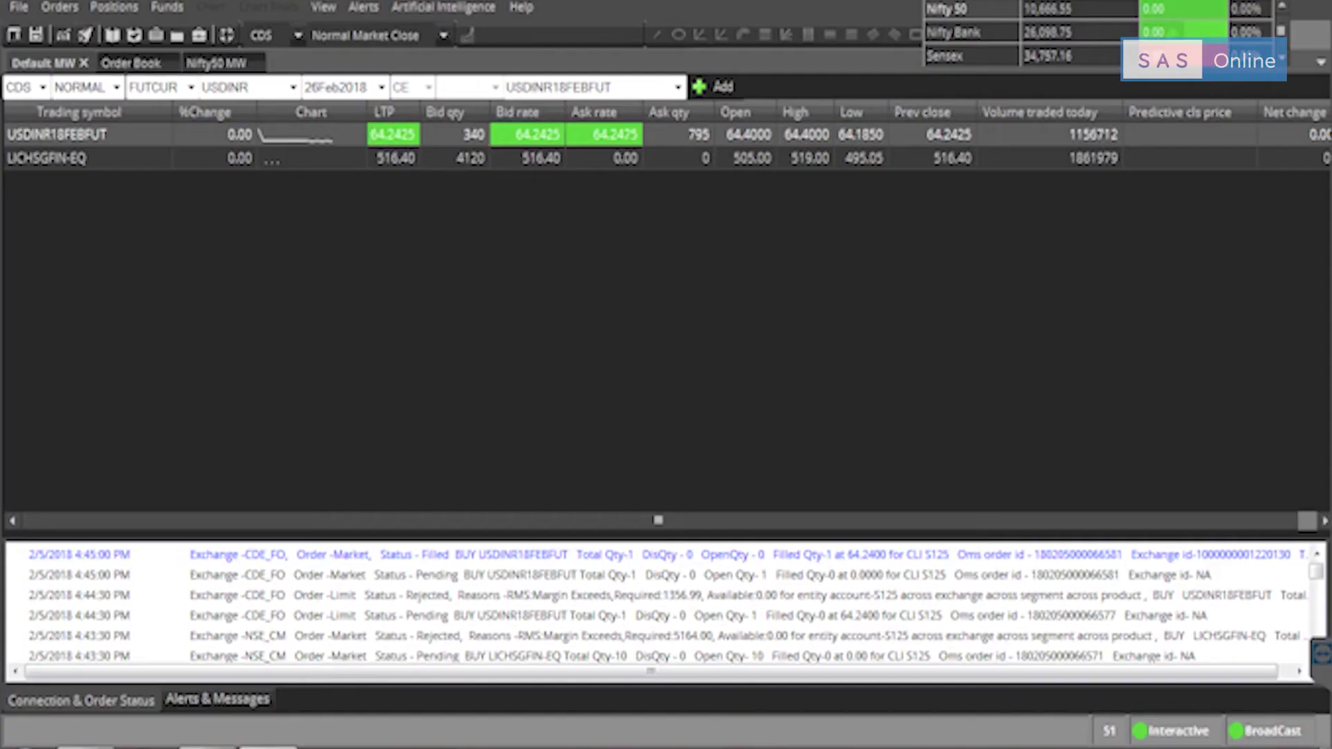
{"action": "double_click", "coordinate": [53, 135]}
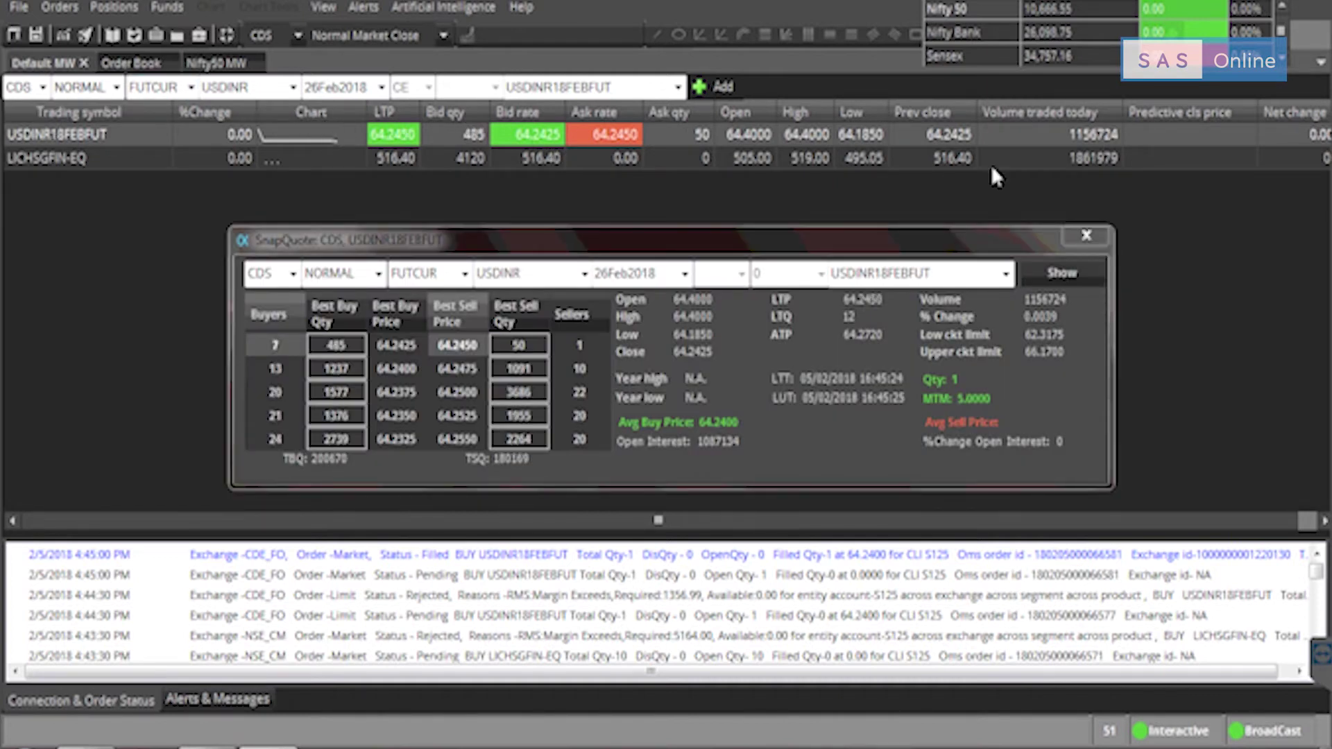
{"action": "left_click", "coordinate": [1087, 233]}
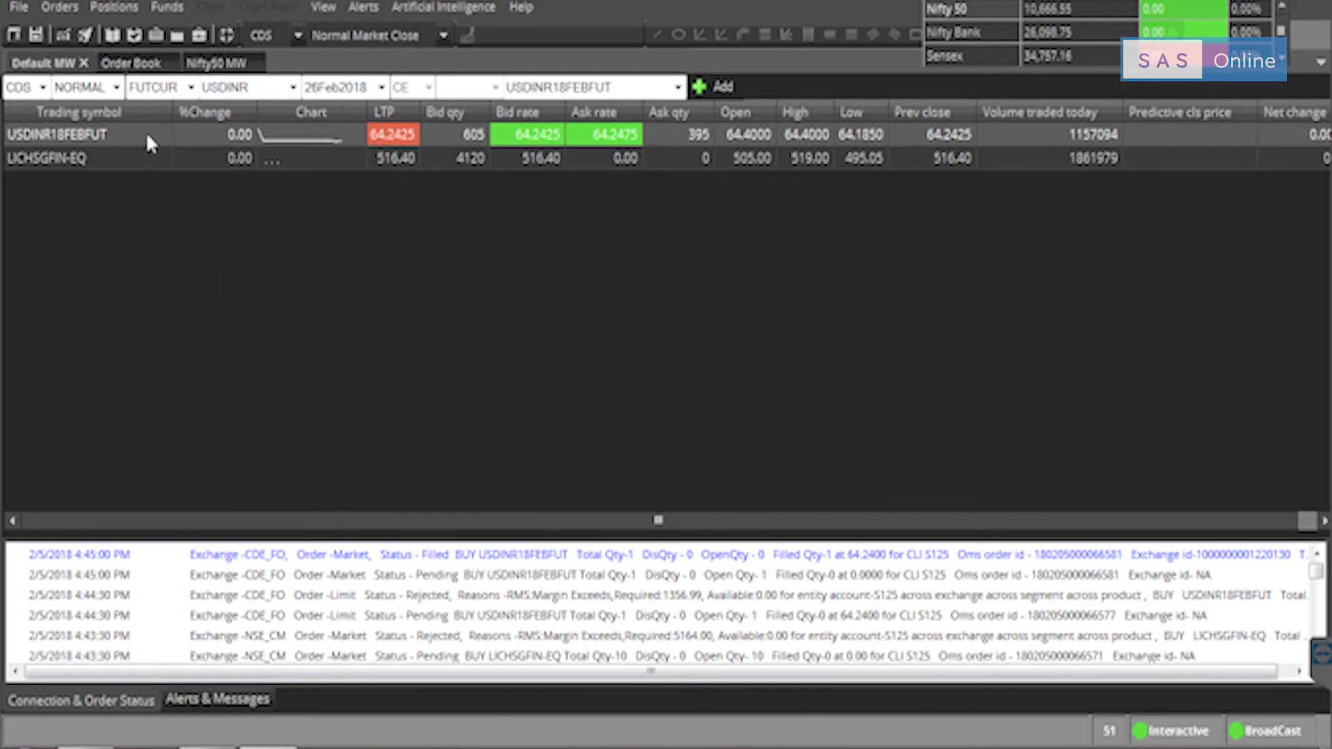
Submit and confirm a market sell order for USDINR18FEBFUT with quantity 1.
{"action": "right_click", "coordinate": [148, 104]}
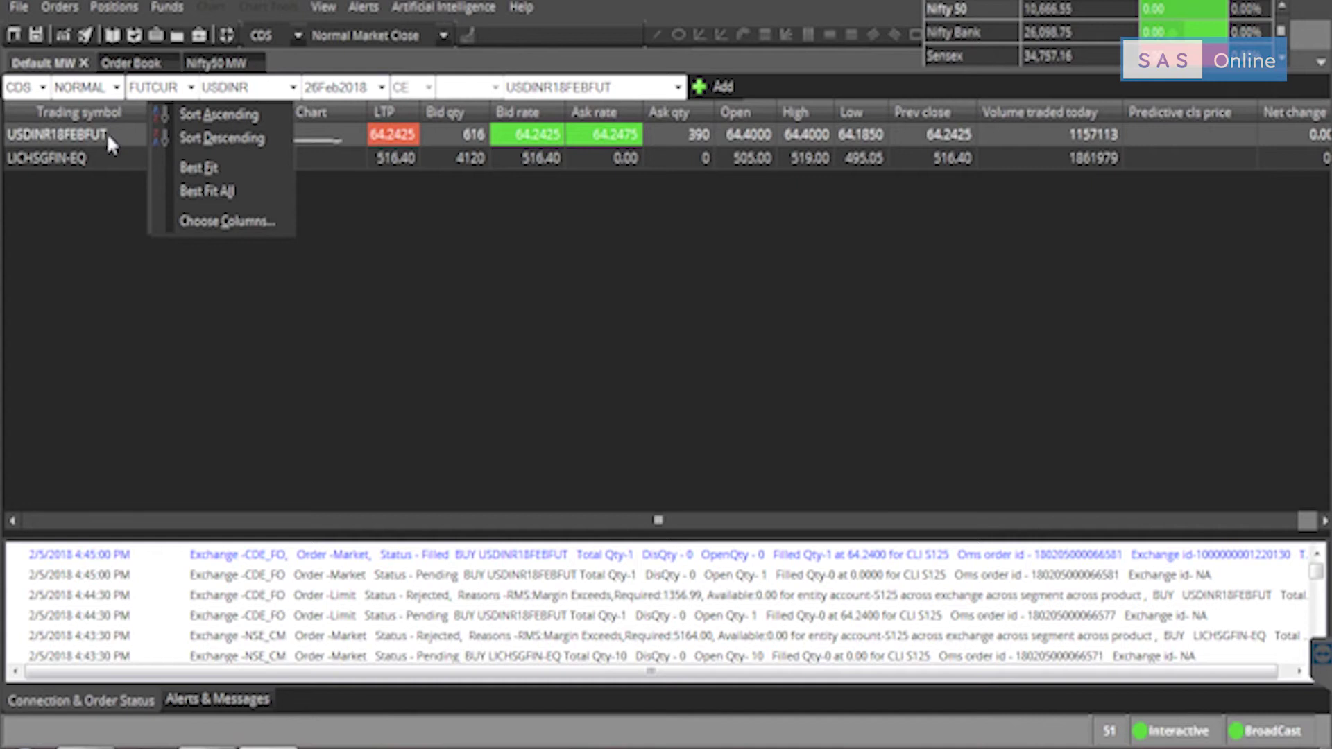
{"action": "left_click", "coordinate": [103, 226]}
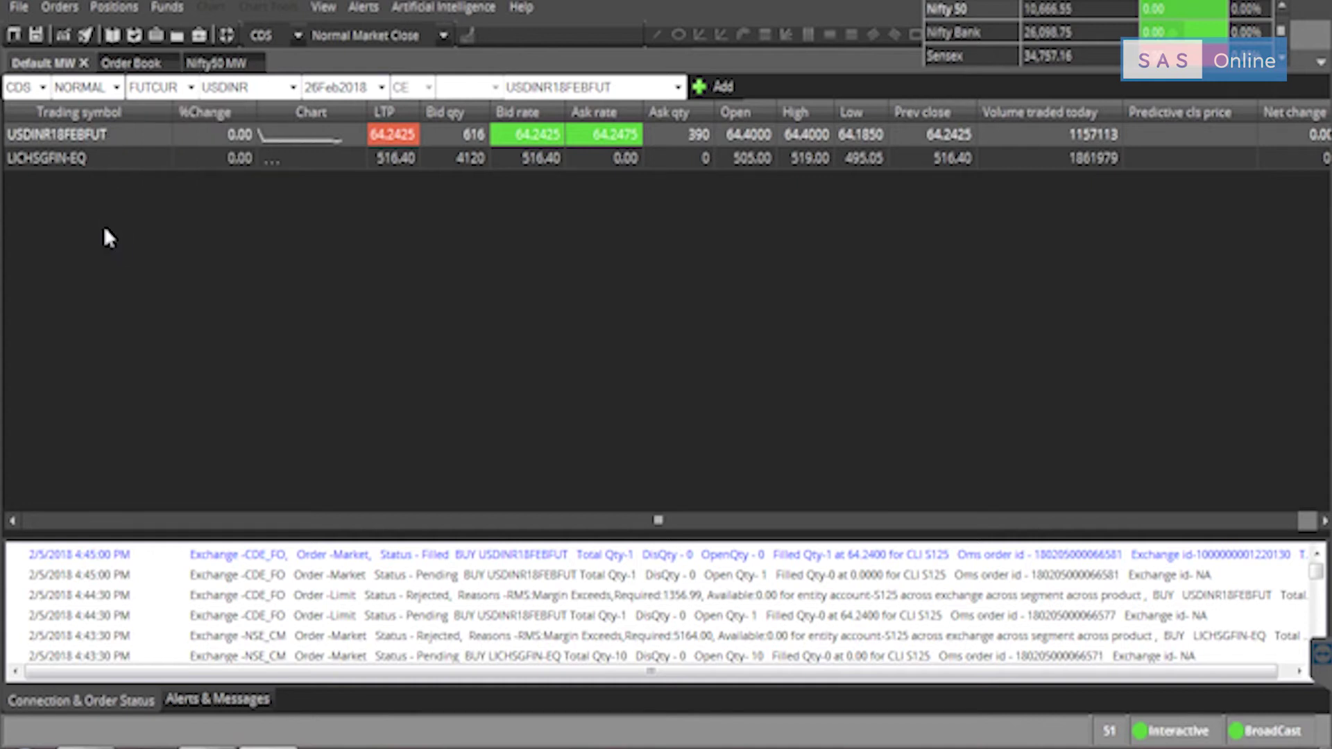
{"action": "right_click", "coordinate": [127, 128]}
{"action": "left_click", "coordinate": [161, 164]}
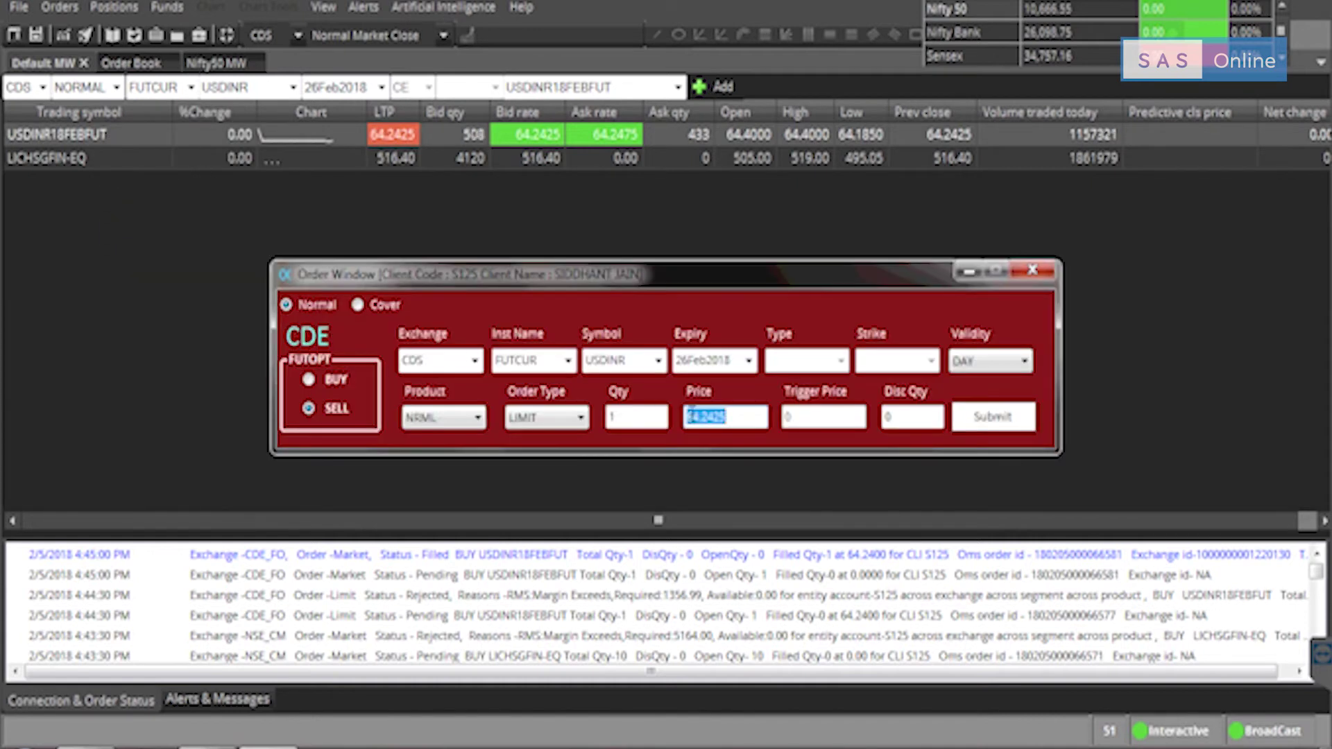
{"action": "left_click", "coordinate": [561, 424]}
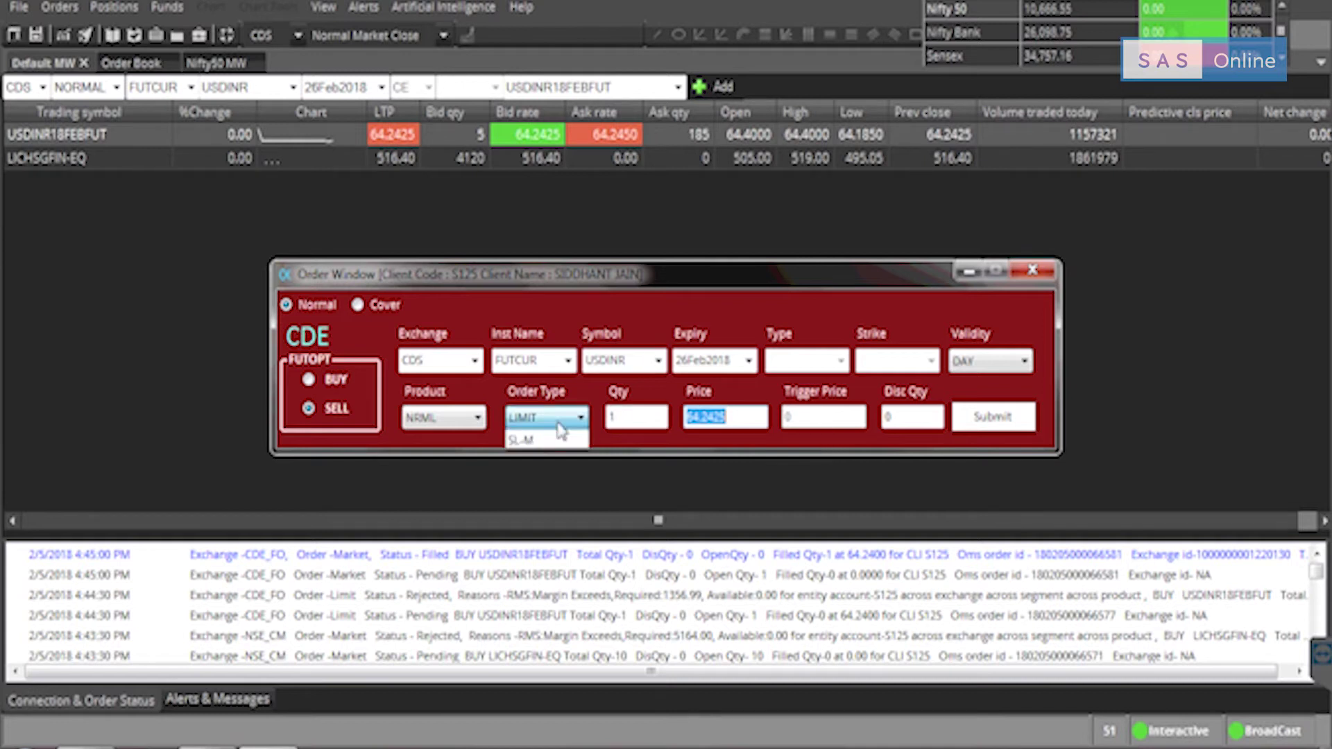
{"action": "left_click", "coordinate": [552, 465]}
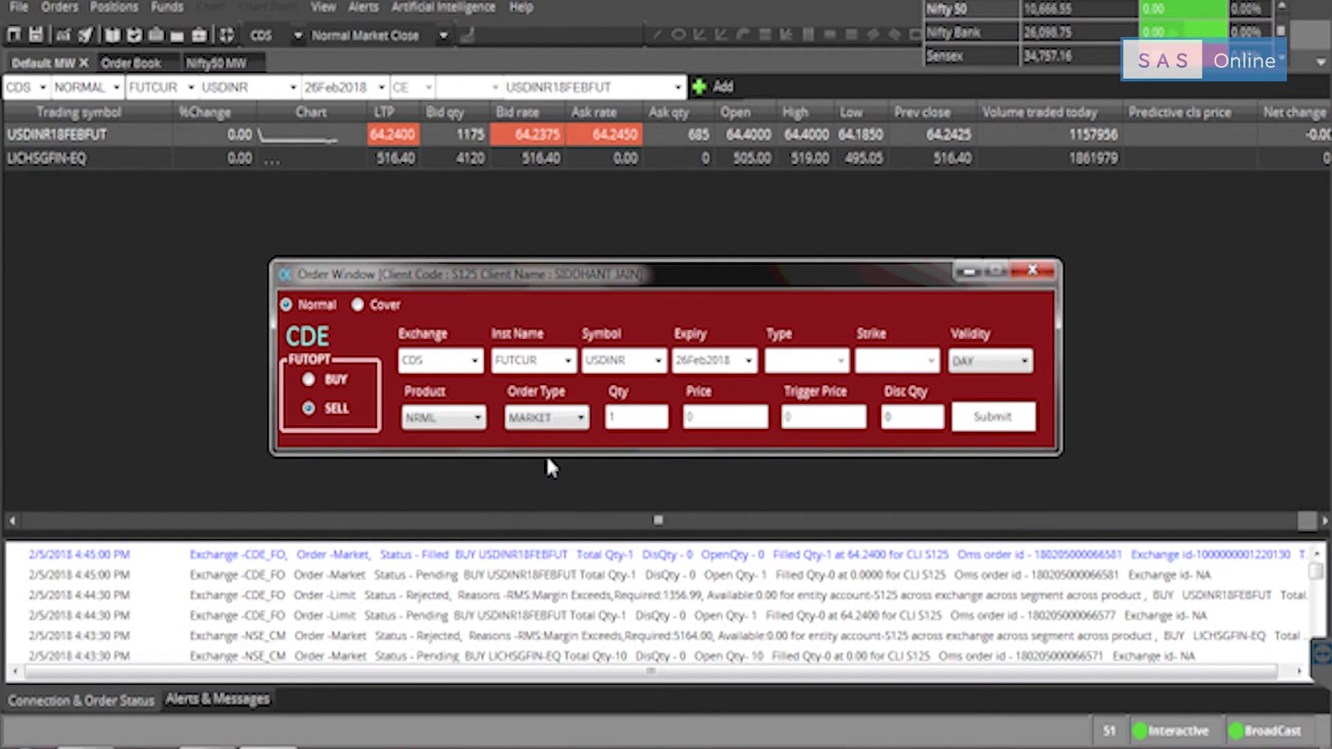
{"action": "left_click", "coordinate": [993, 418]}
{"action": "left_click", "coordinate": [767, 444]}
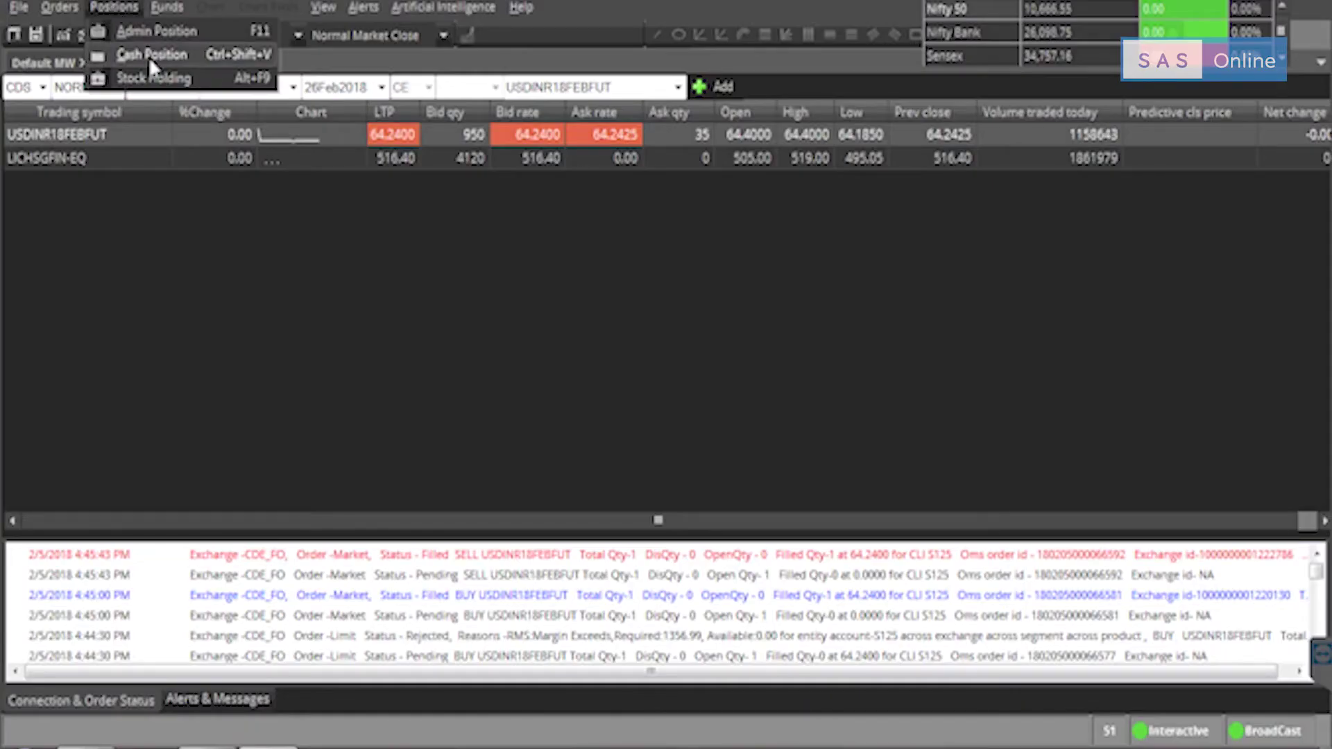
Retrieve the net-wise positions in Admin Position and open the Cash Position report.
{"action": "left_click", "coordinate": [145, 30]}
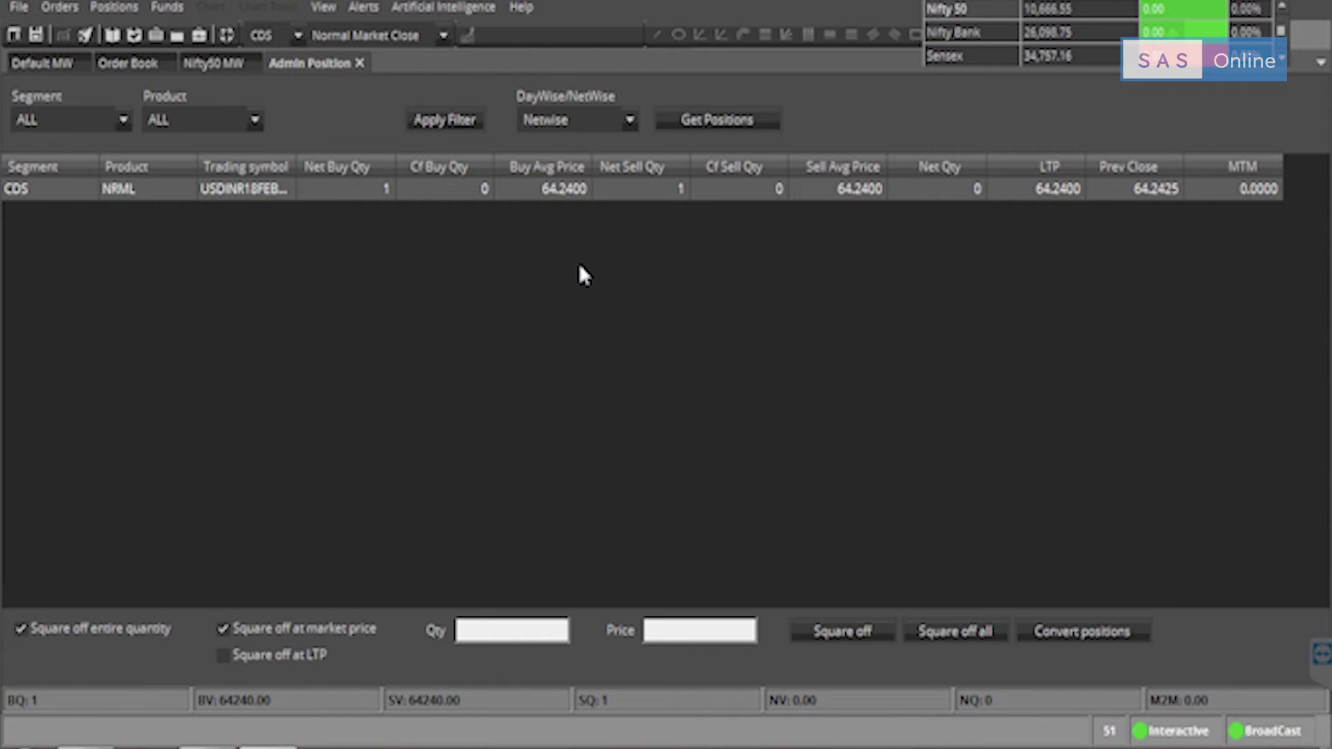
{"action": "left_click", "coordinate": [723, 119]}
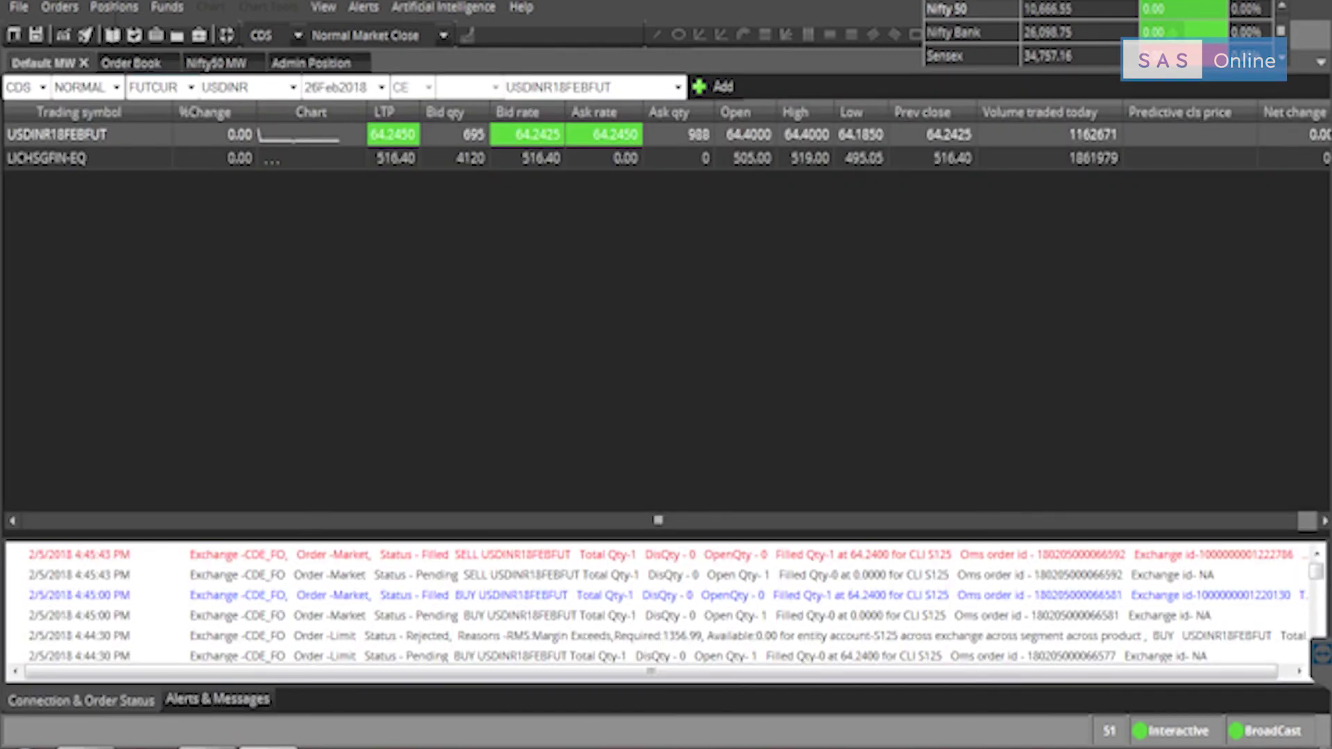
{"action": "left_click", "coordinate": [111, 6]}
{"action": "left_click", "coordinate": [169, 53]}
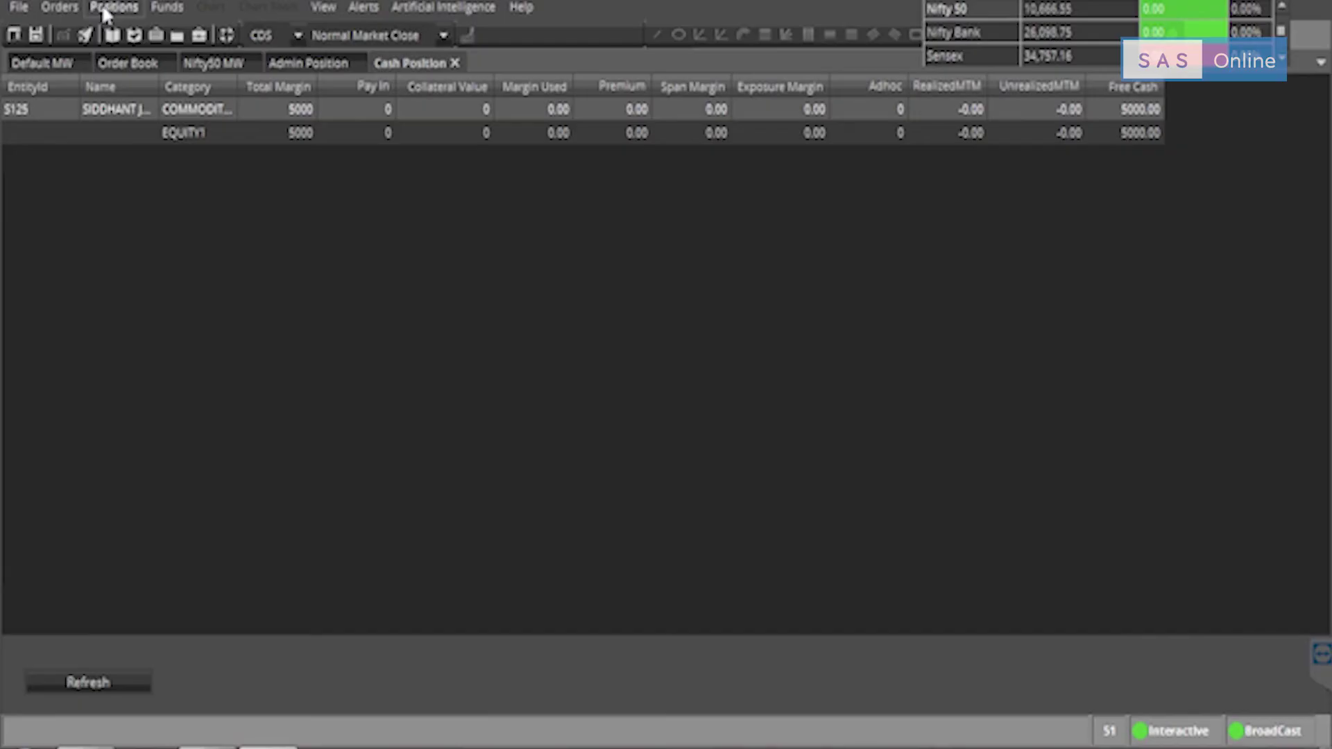
Open the Stock Holding report and retrieve the current holdings.
{"action": "left_click", "coordinate": [103, 9]}
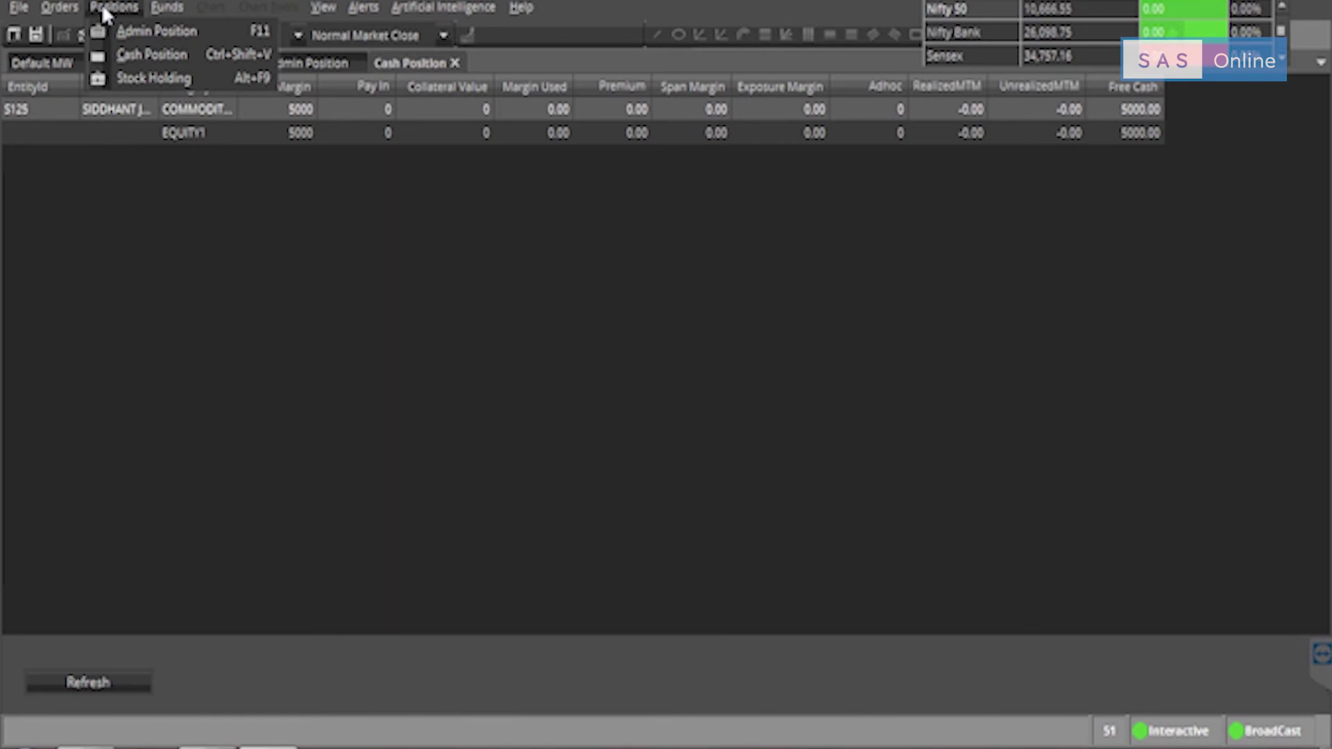
{"action": "left_click", "coordinate": [155, 77]}
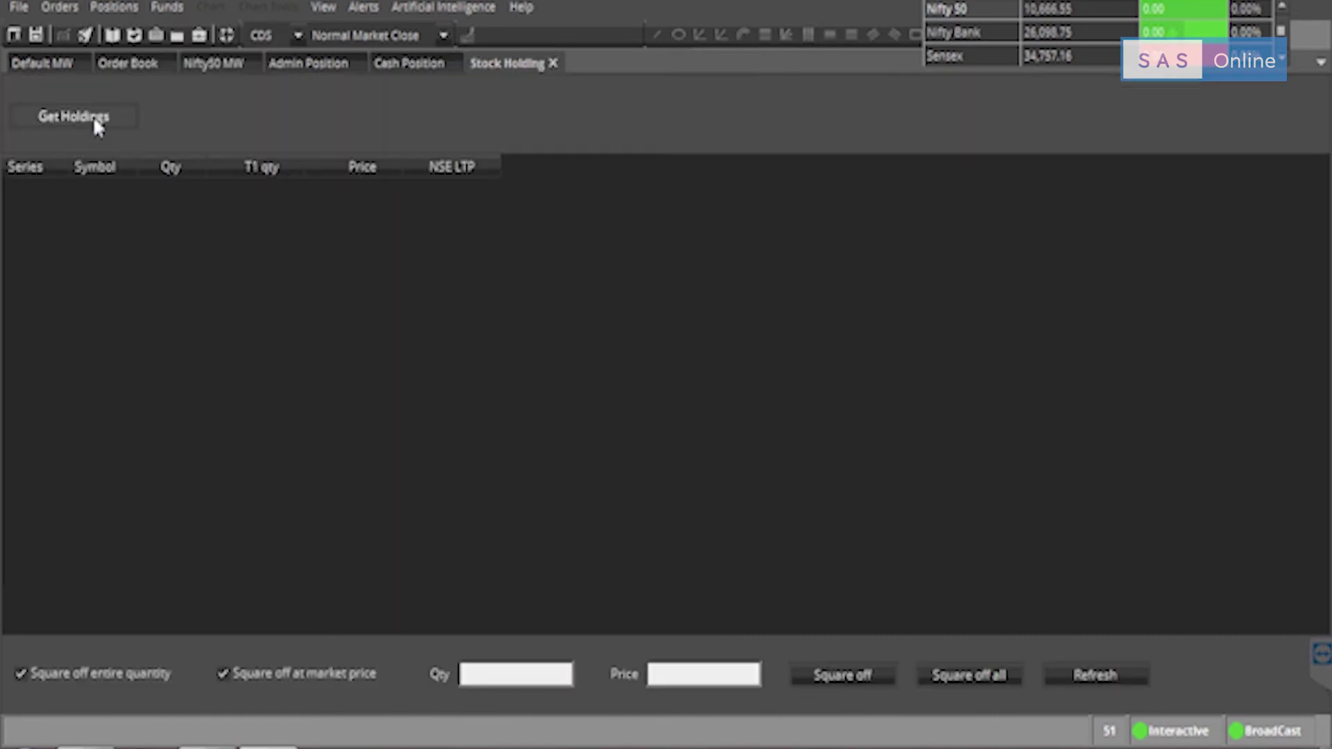
{"action": "left_click", "coordinate": [74, 116]}
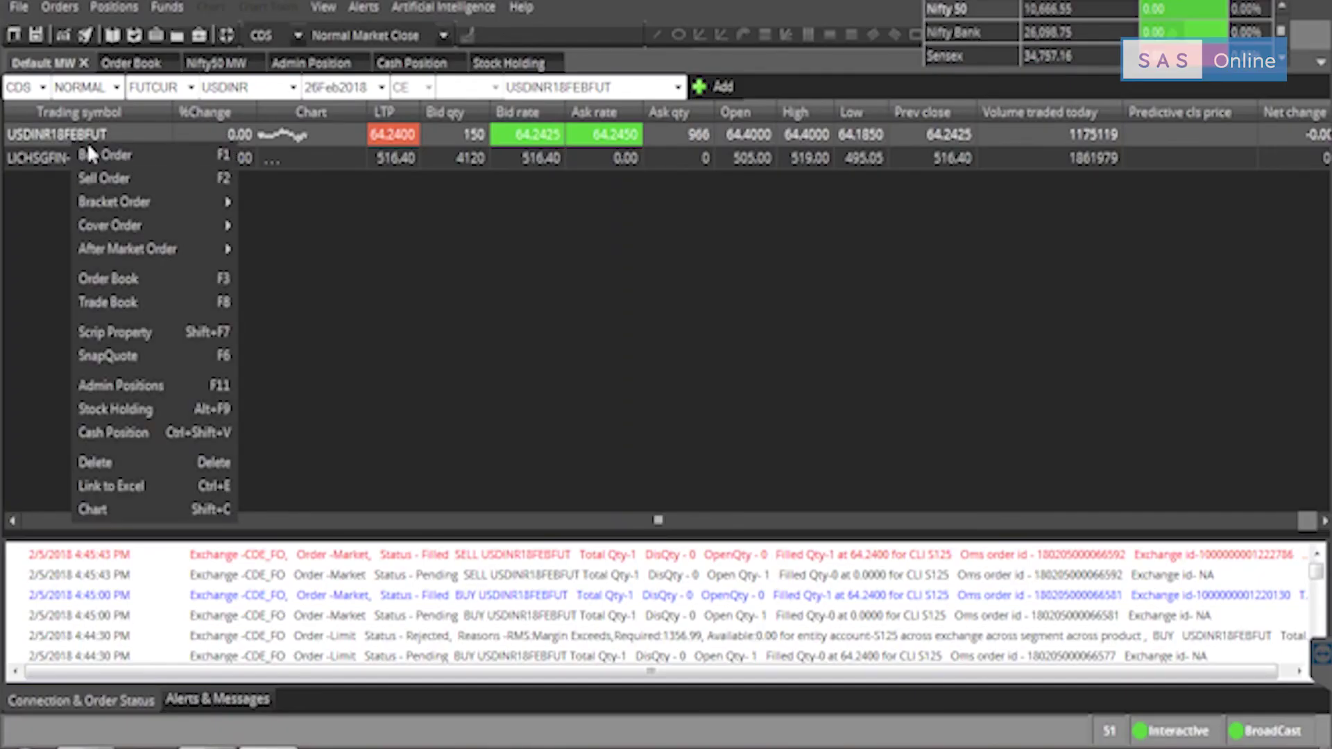
Show the cover order options for USDINR18FEBFUT in the default market watch.
{"action": "mouse_move", "coordinate": [147, 222]}
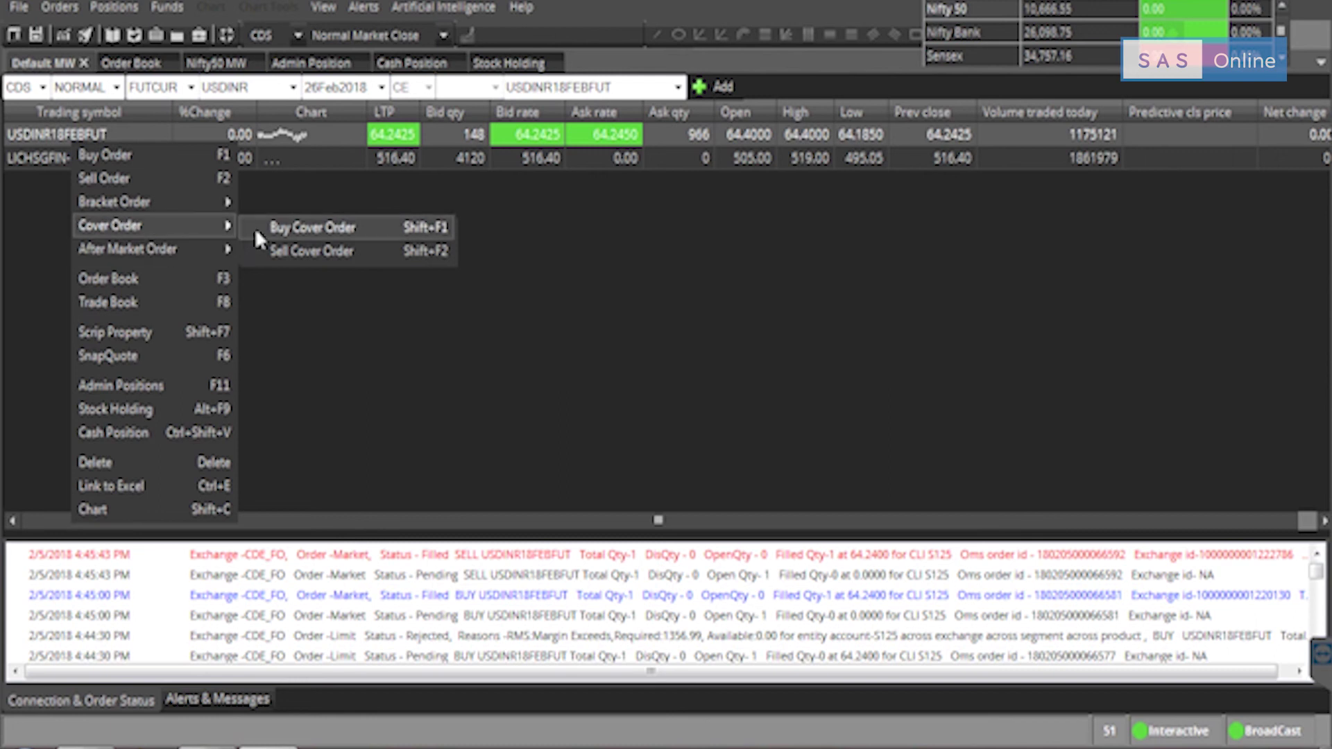